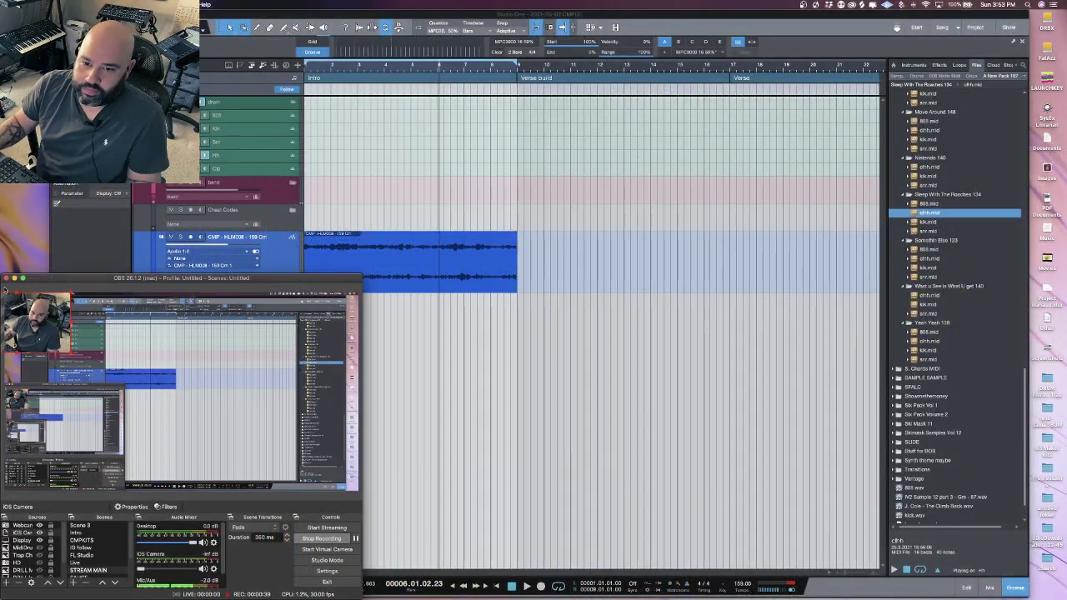
Move the recording window aside, widen the song window, and step through the pack's MIDI files.
click(14, 278)
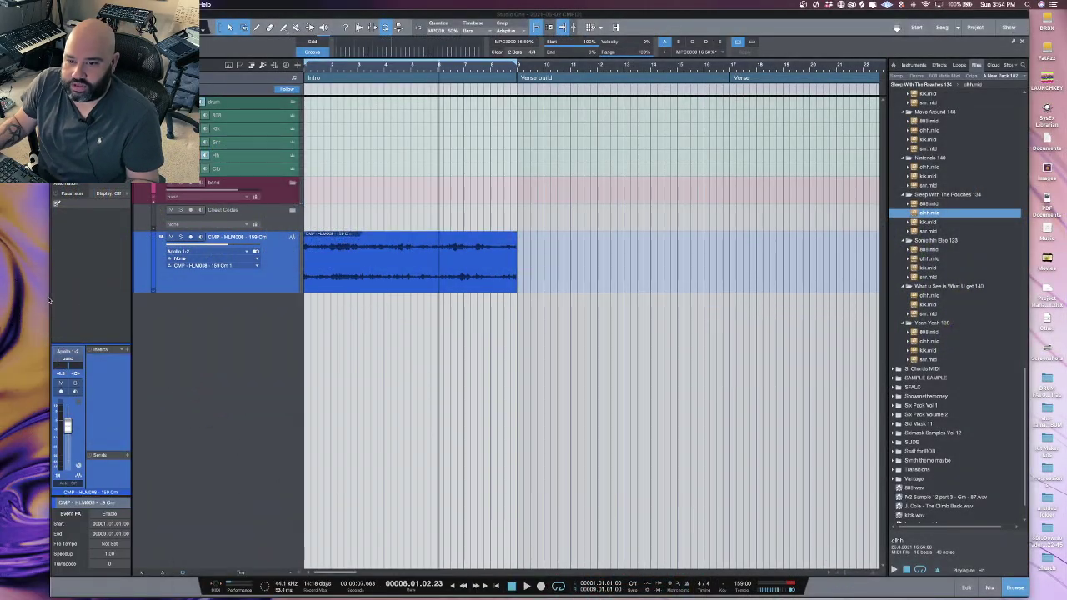
drag(49, 298, 1, 296)
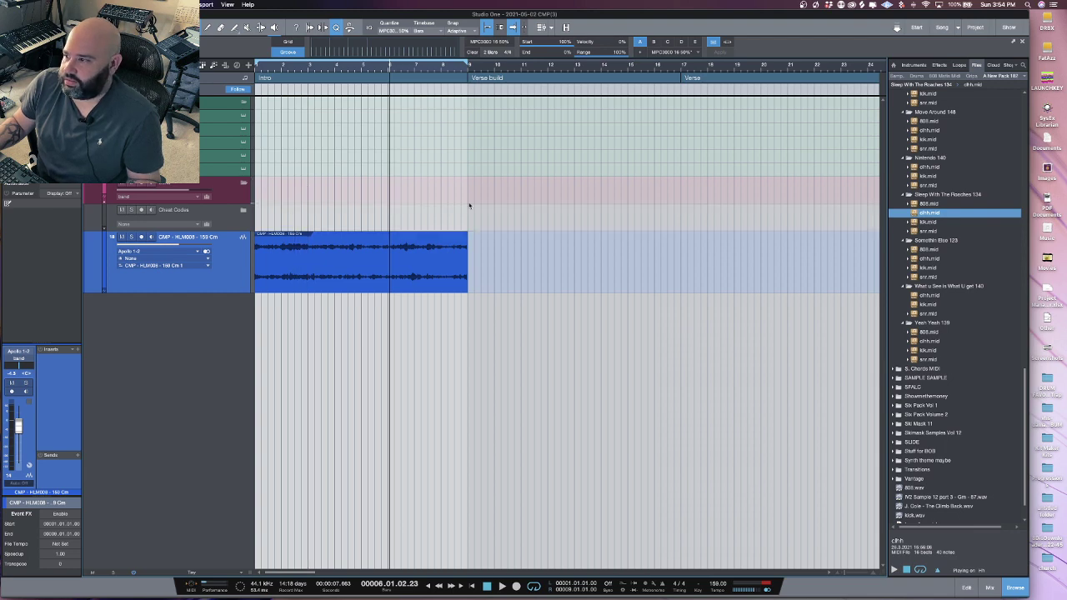
key(Down)
key(Down)
key(Down)
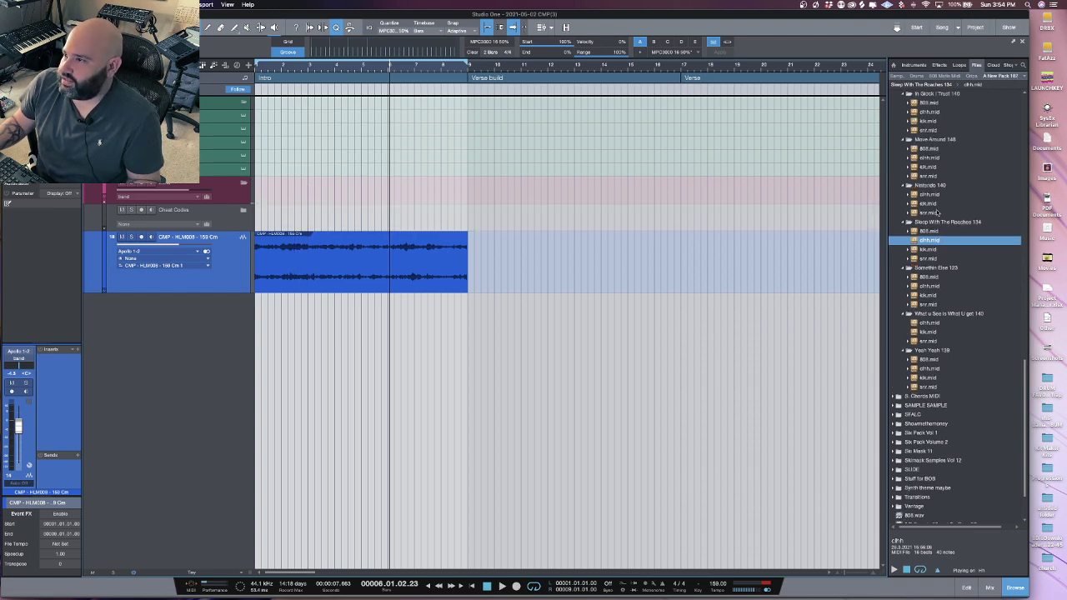
key(Up)
key(Up)
key(Up)
Bring the Playlist MIDI 6 drum folders into view and play the loop from the song start.
scroll(937, 213, down, 2)
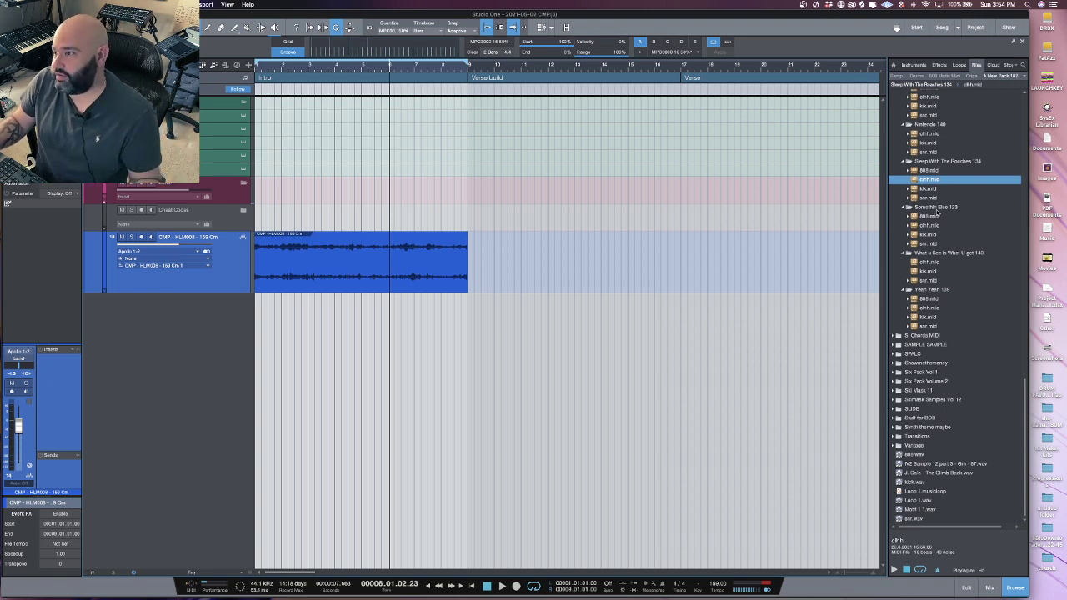
scroll(937, 212, up, 1)
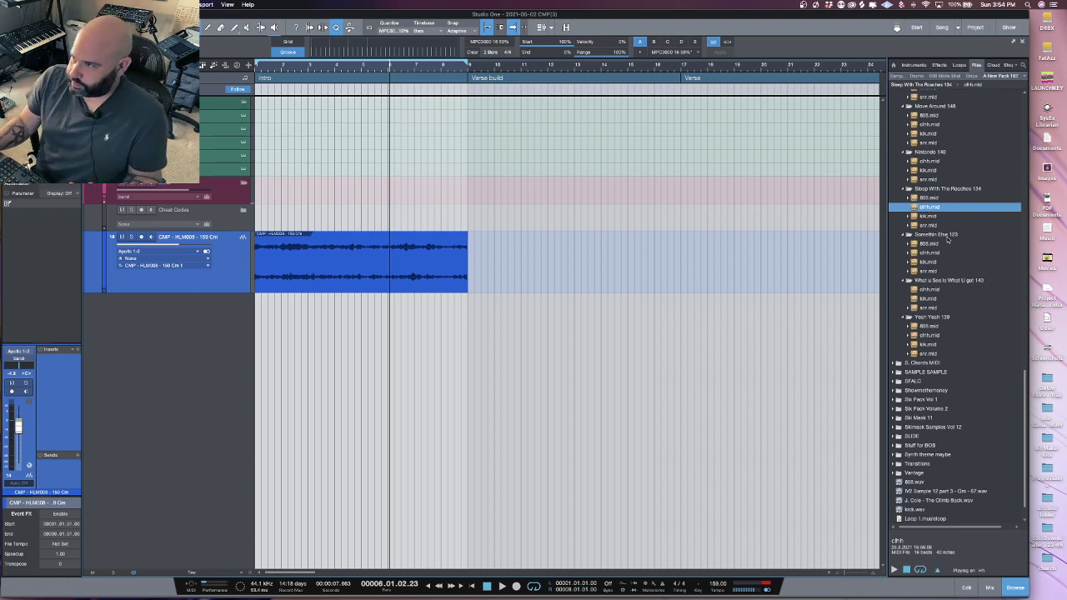
scroll(947, 238, up, 10)
scroll(949, 239, up, 3)
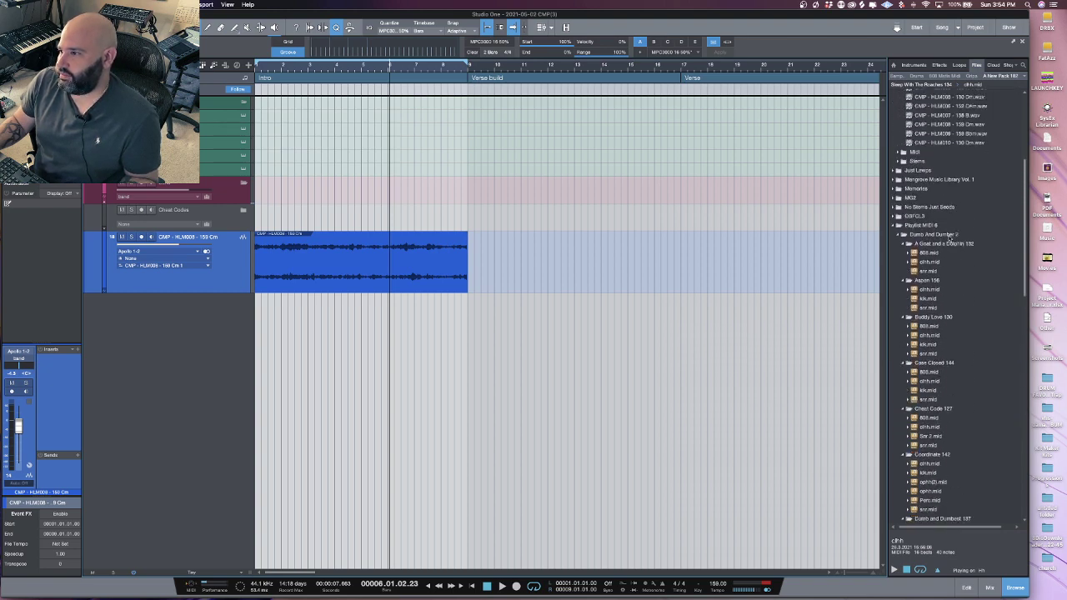
scroll(949, 238, down, 3)
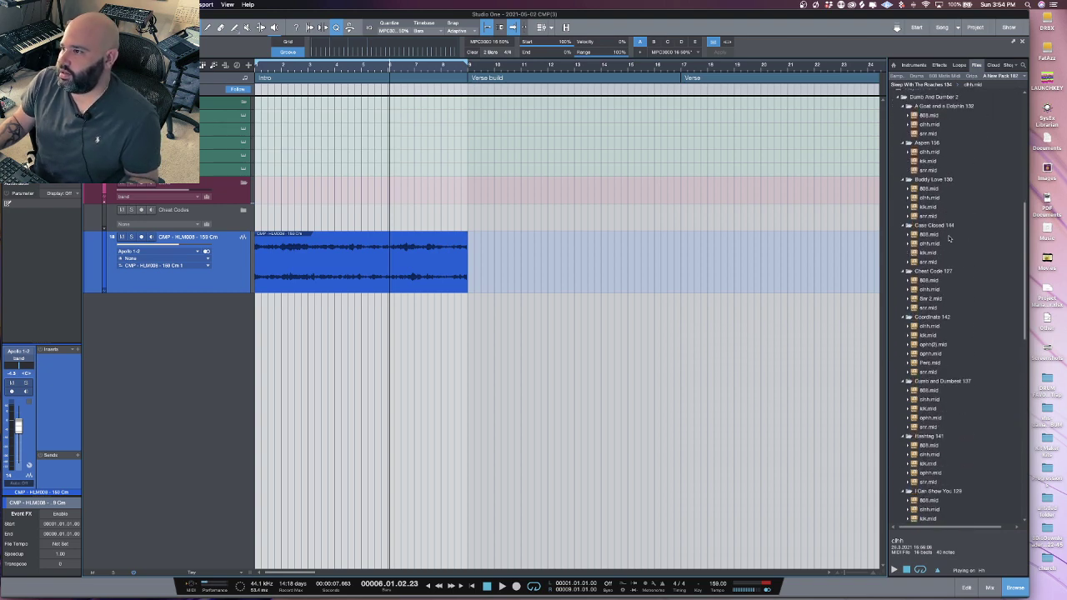
scroll(949, 238, down, 2)
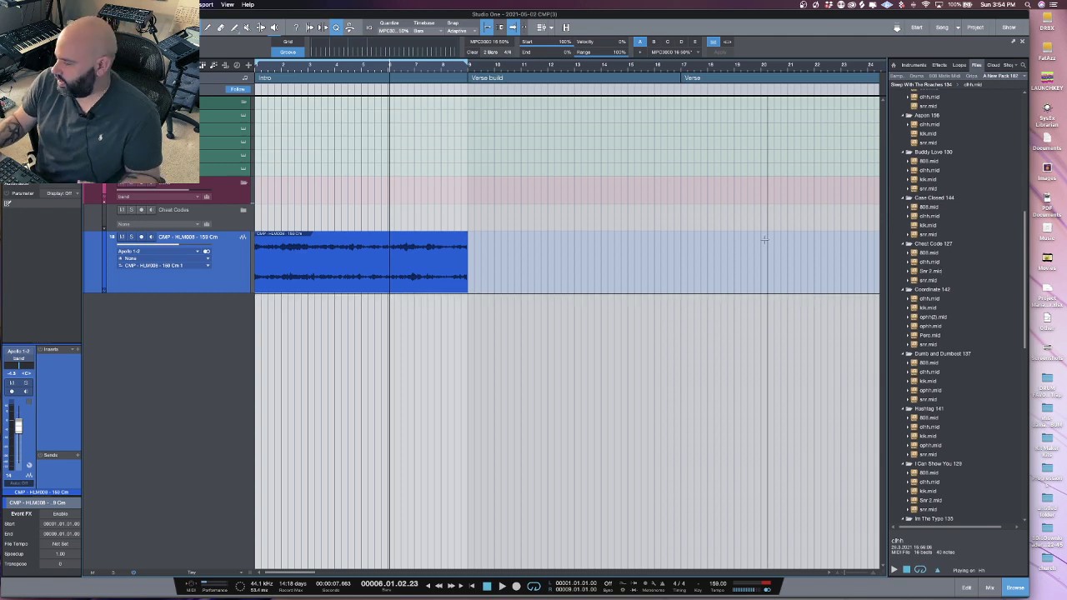
key(Home)
key(space)
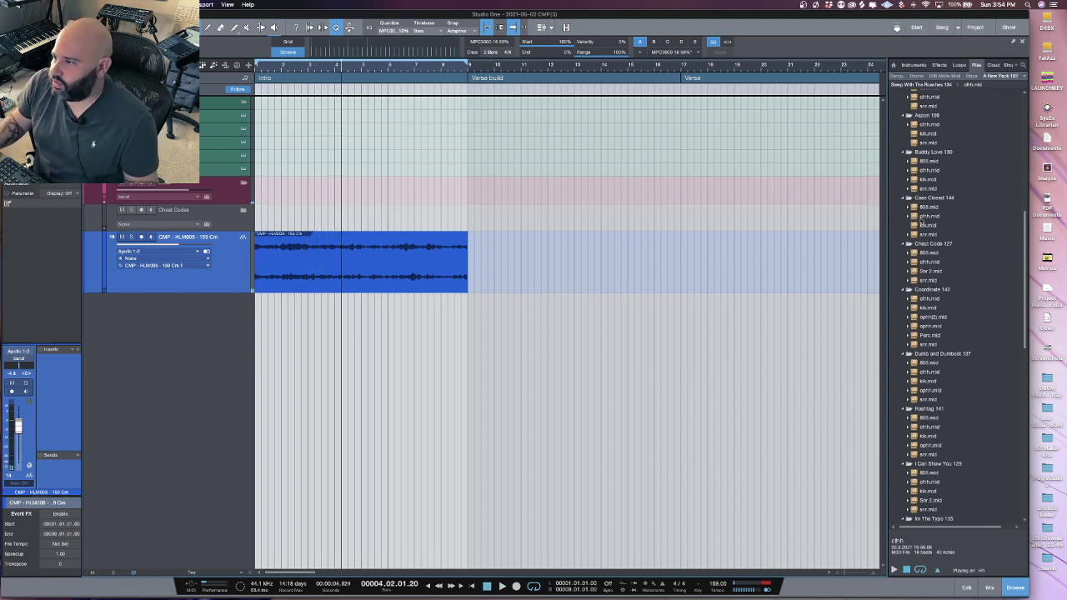
Place the Case Closed 144 snr.mid snare pattern on the drum track below the top track.
drag(924, 235, 269, 142)
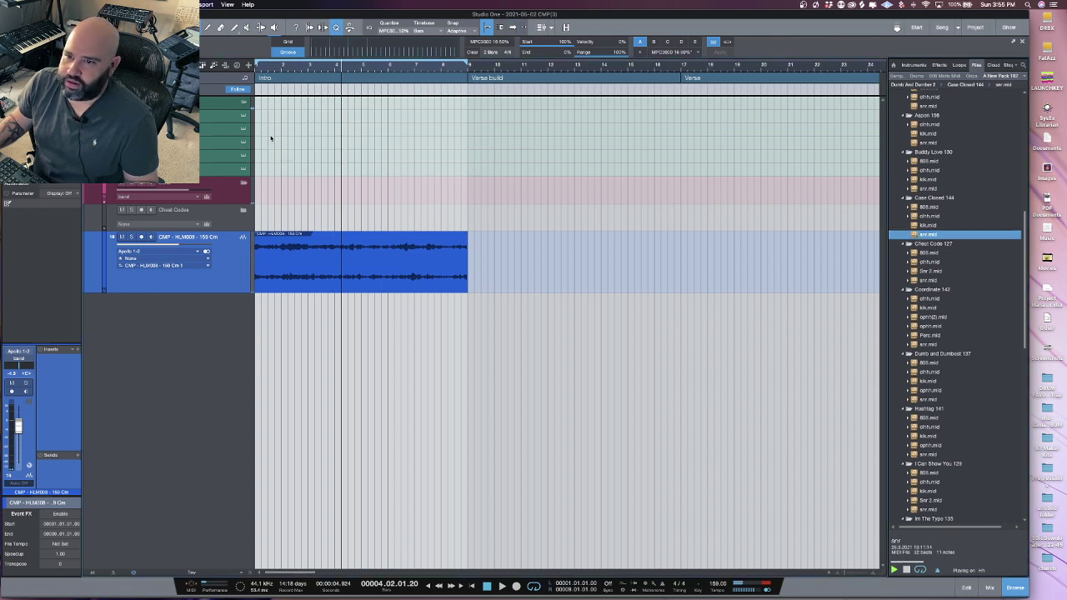
key(space)
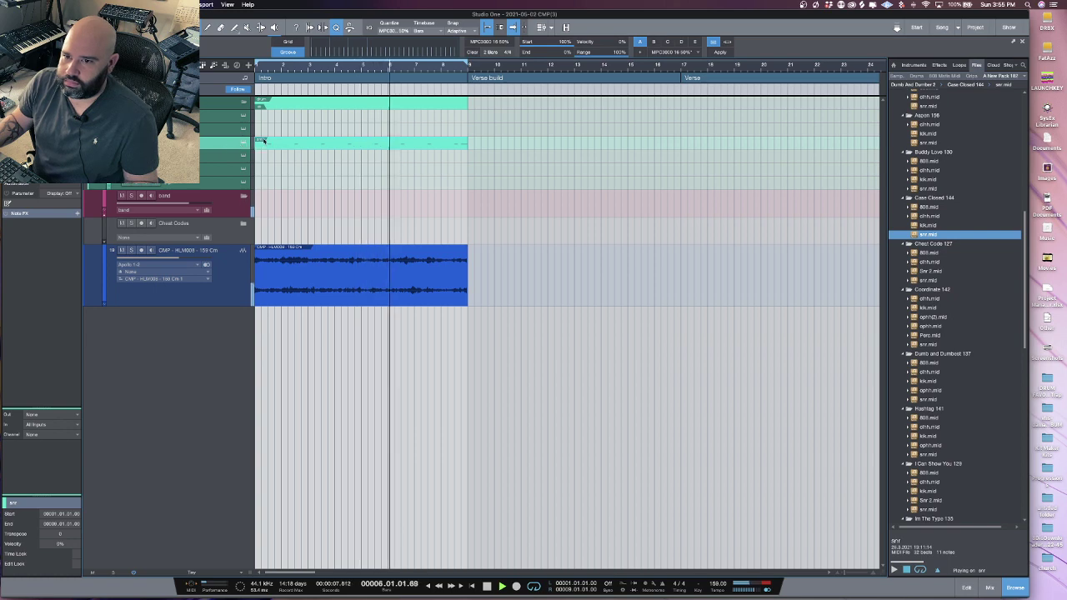
drag(261, 142, 261, 153)
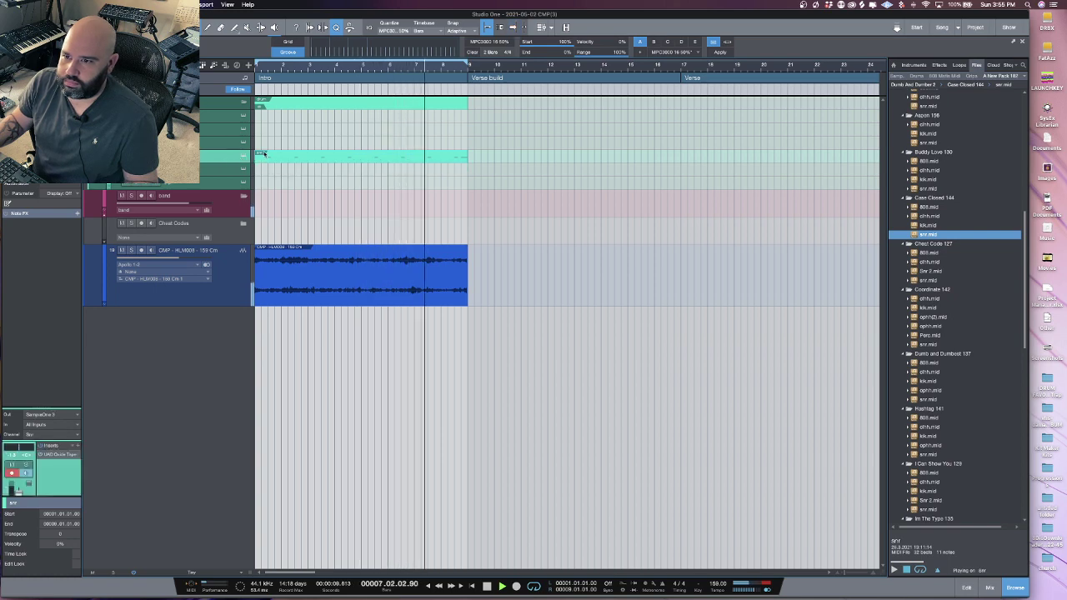
Remove the extra empty track from the song.
right_click(223, 148)
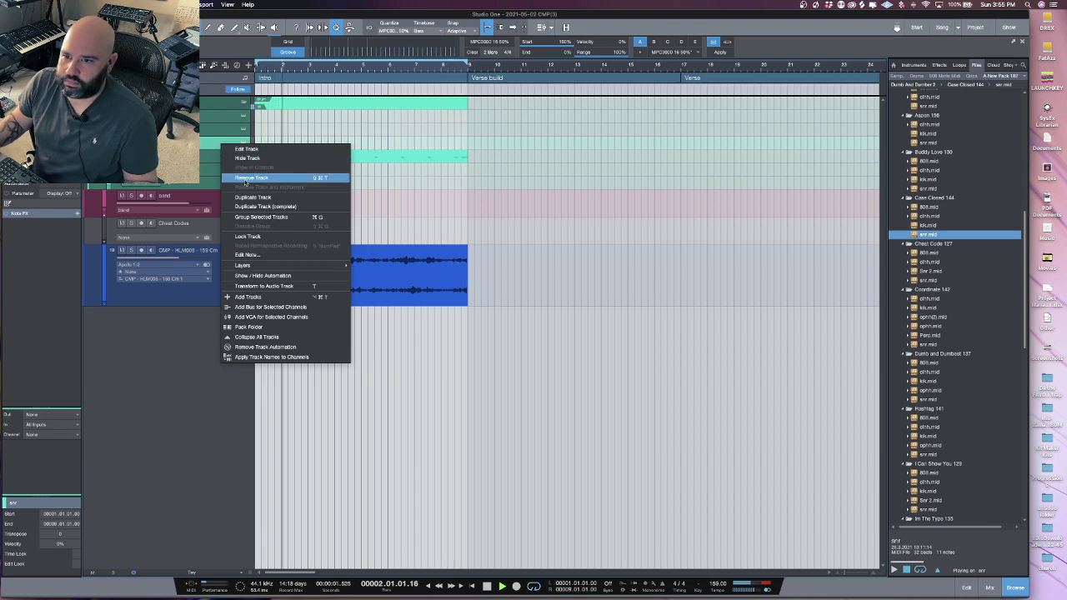
click(246, 178)
key(f)
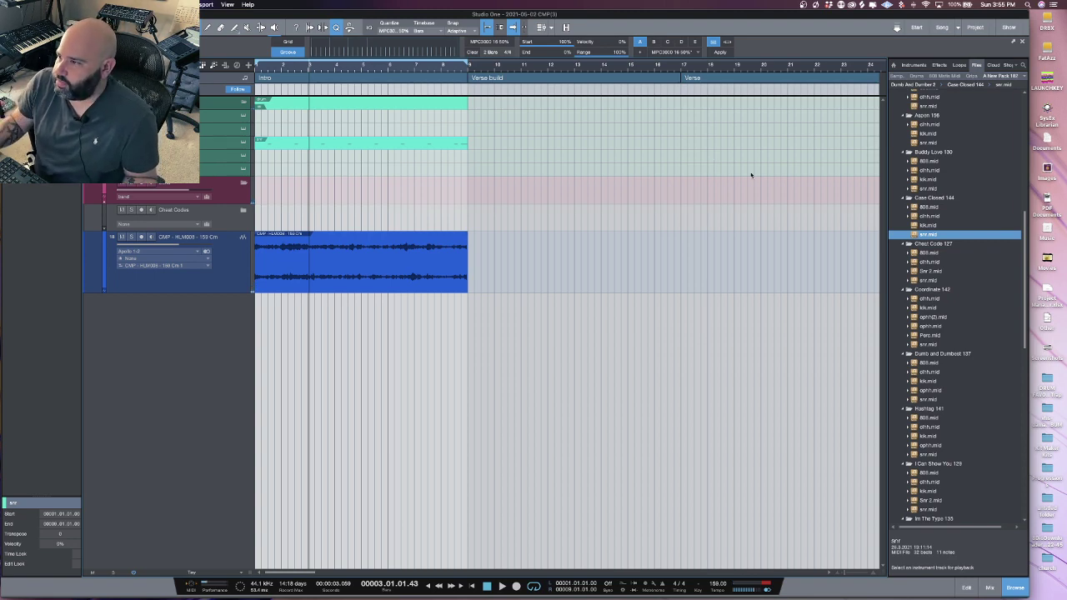
Pick the Chest Code 127 hi-hat file and check the track's Sample One XT instrument.
click(930, 262)
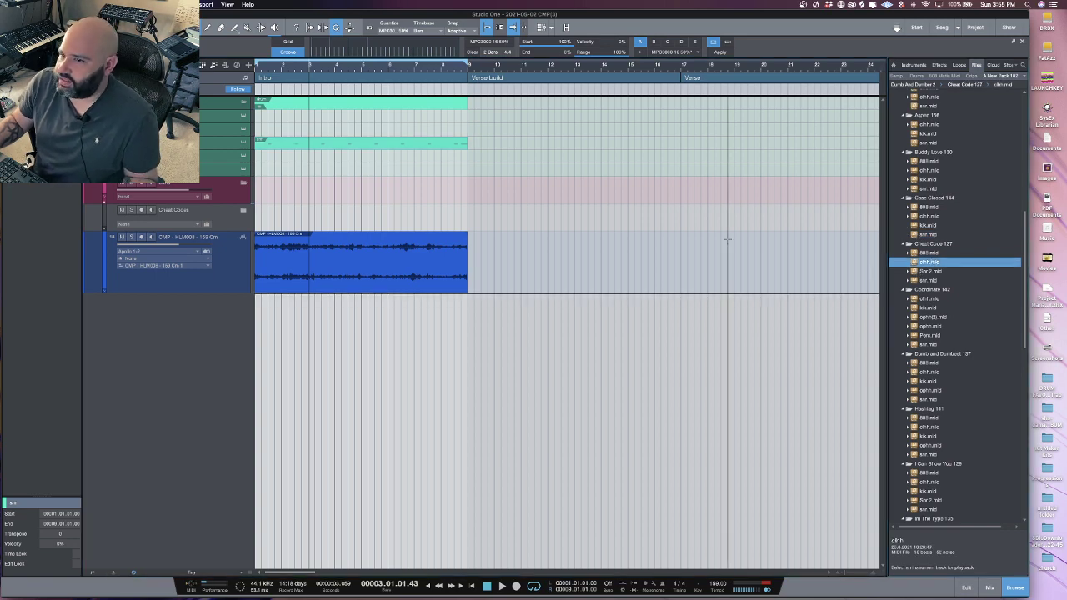
click(202, 157)
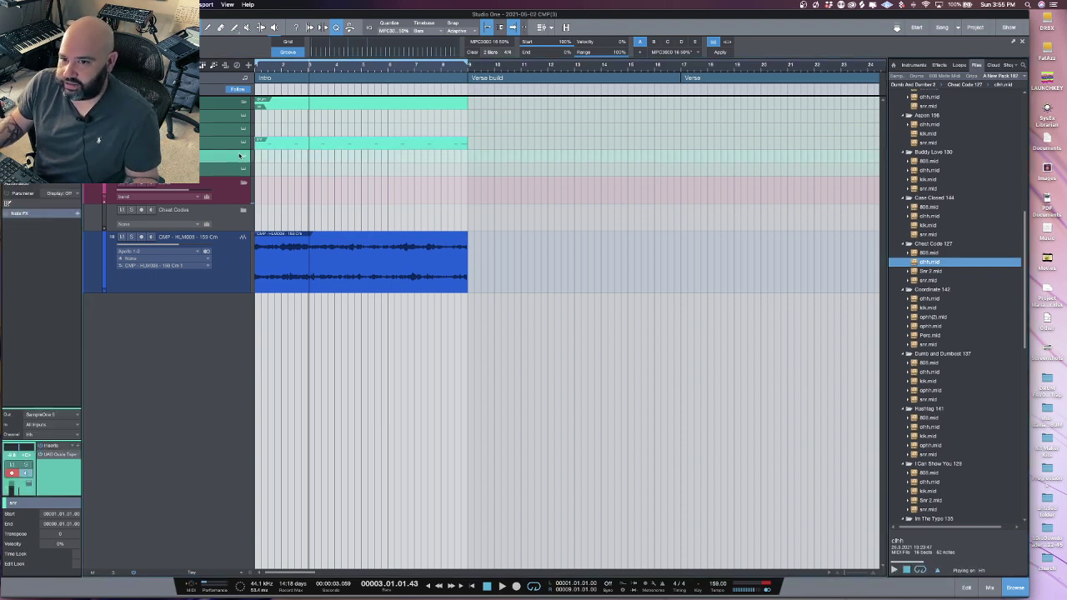
click(242, 156)
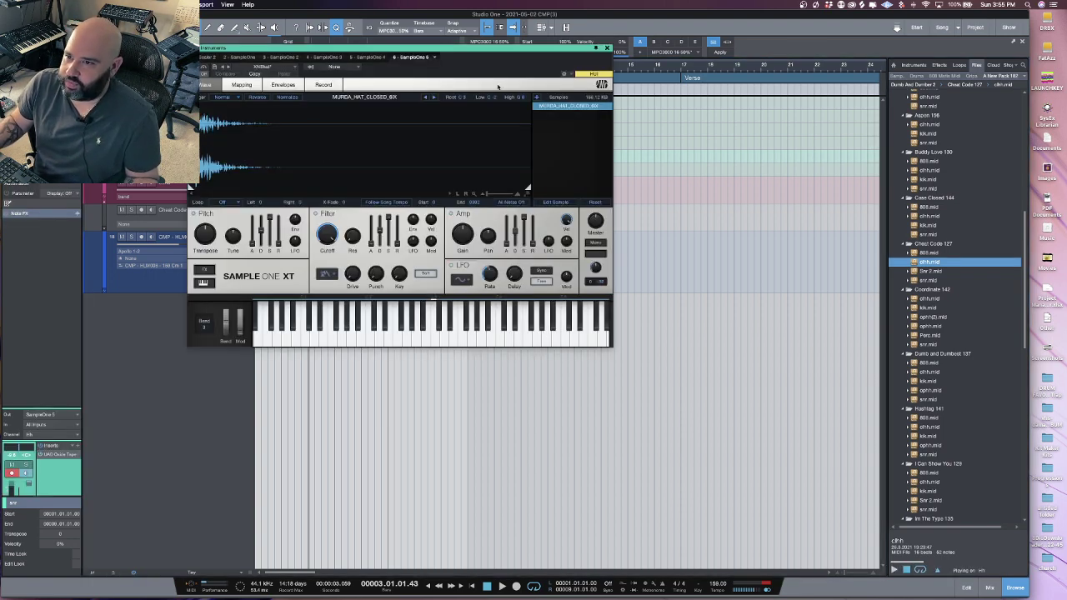
click(609, 48)
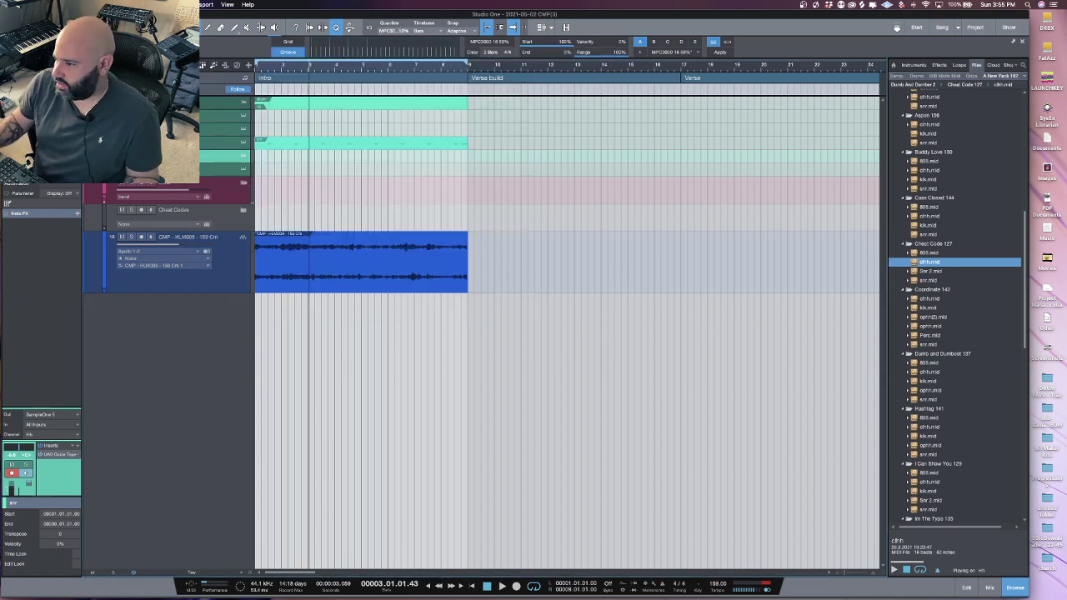
Audition hi-hat patterns from Dumb and Dumbest 137, Hashtag 141, I Can Show You 129, and In Glock I Trust 140, then stop playback.
click(894, 570)
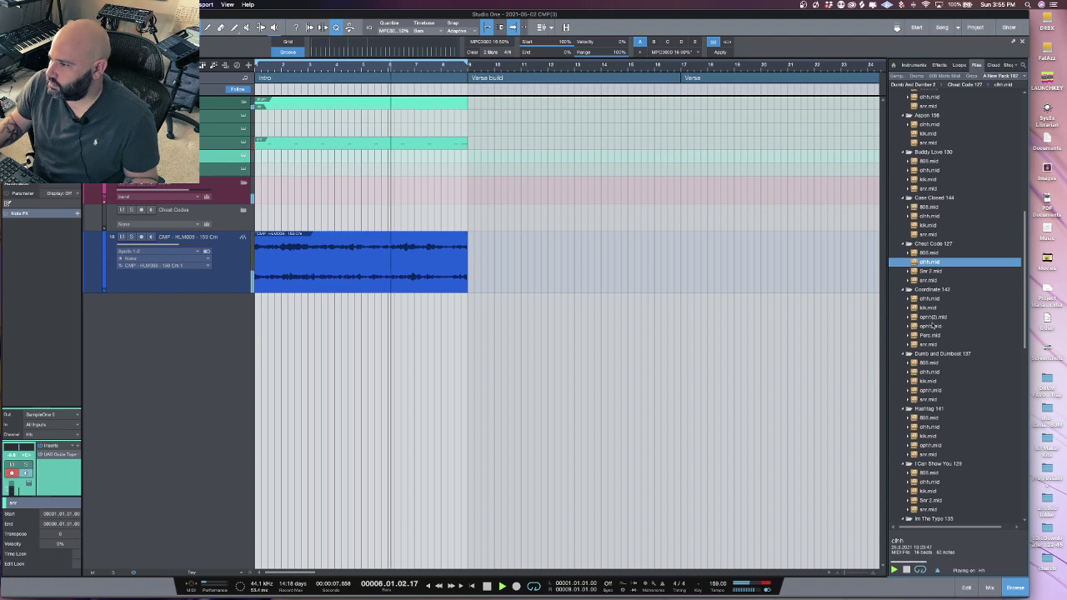
click(930, 372)
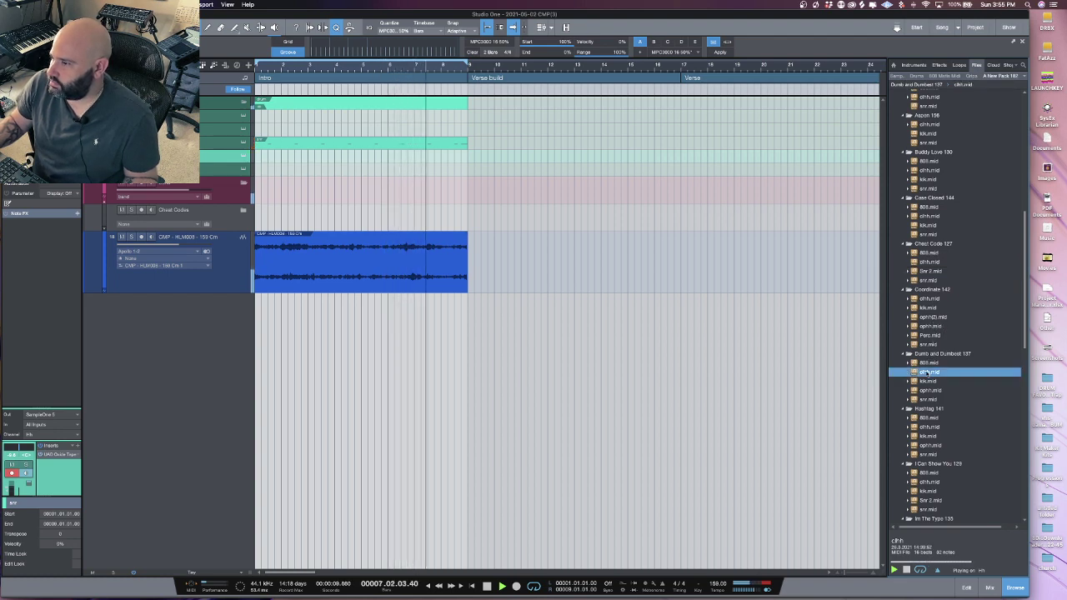
click(930, 428)
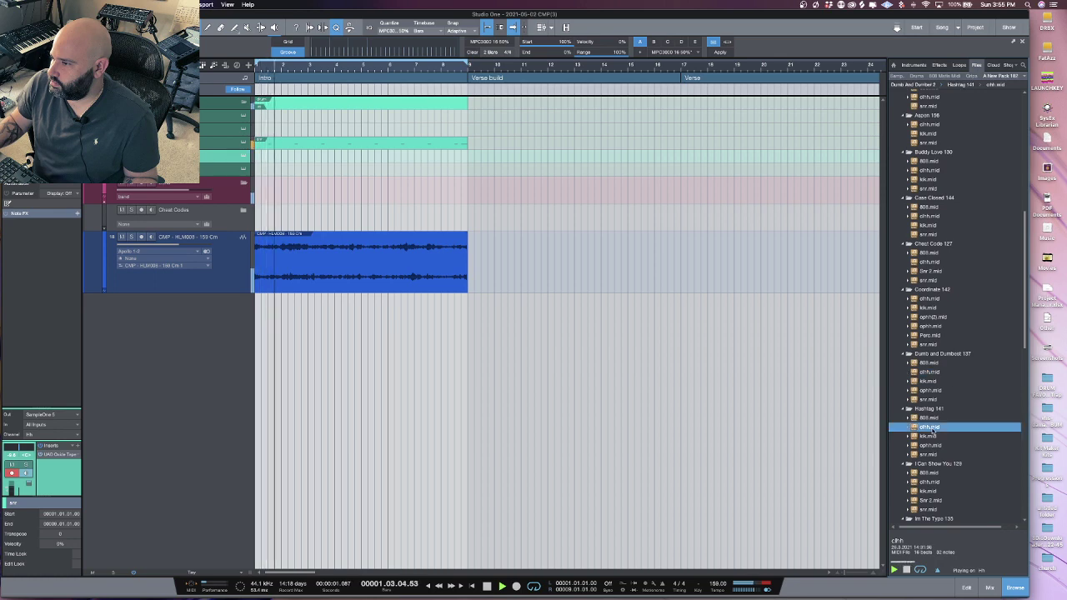
click(929, 482)
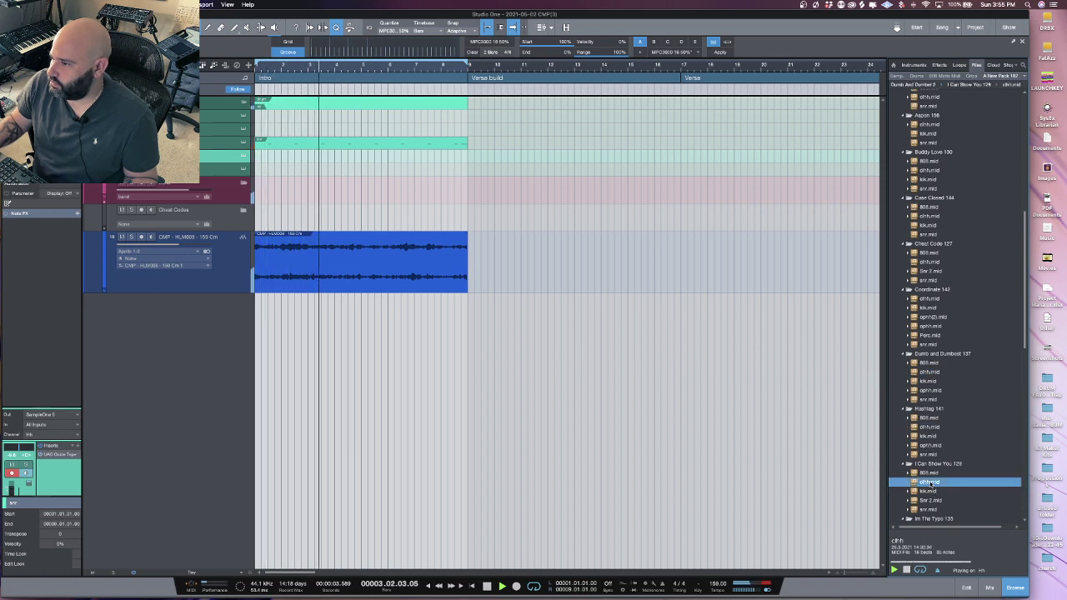
scroll(946, 450, down, 2)
scroll(947, 448, down, 5)
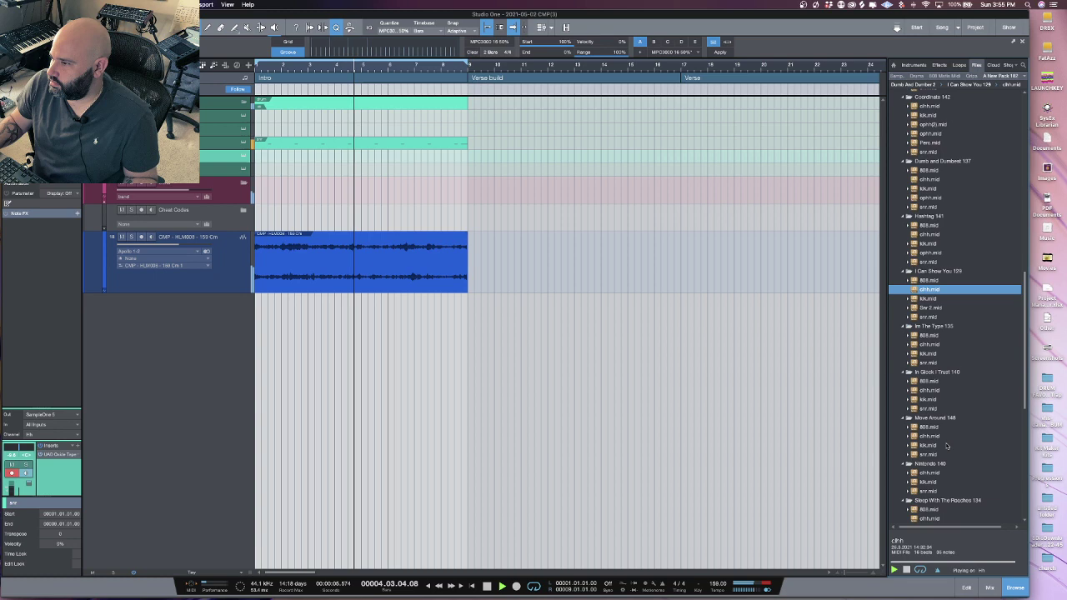
click(930, 363)
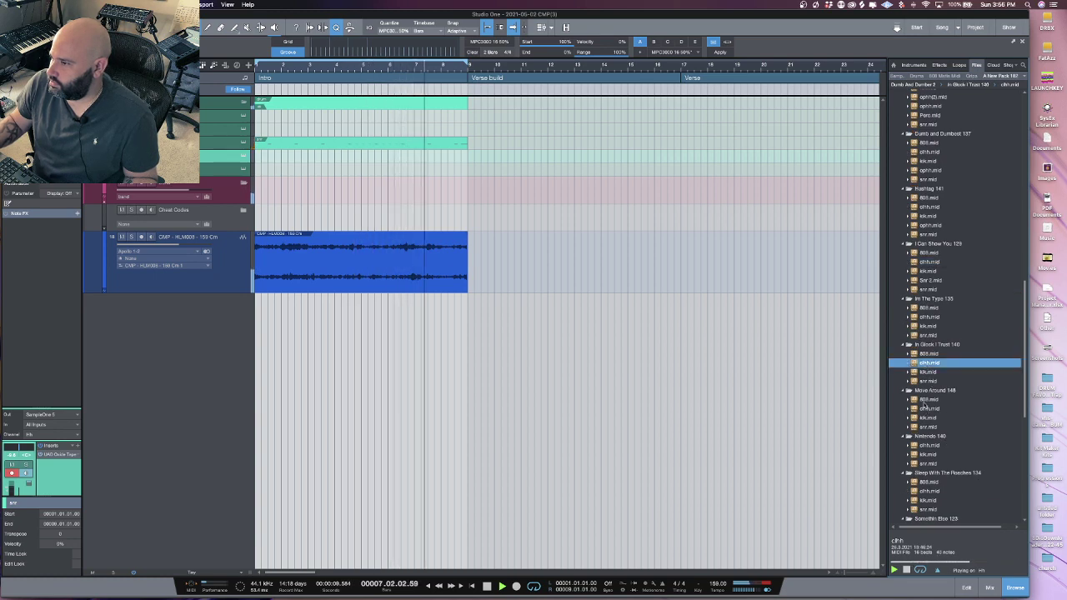
key(space)
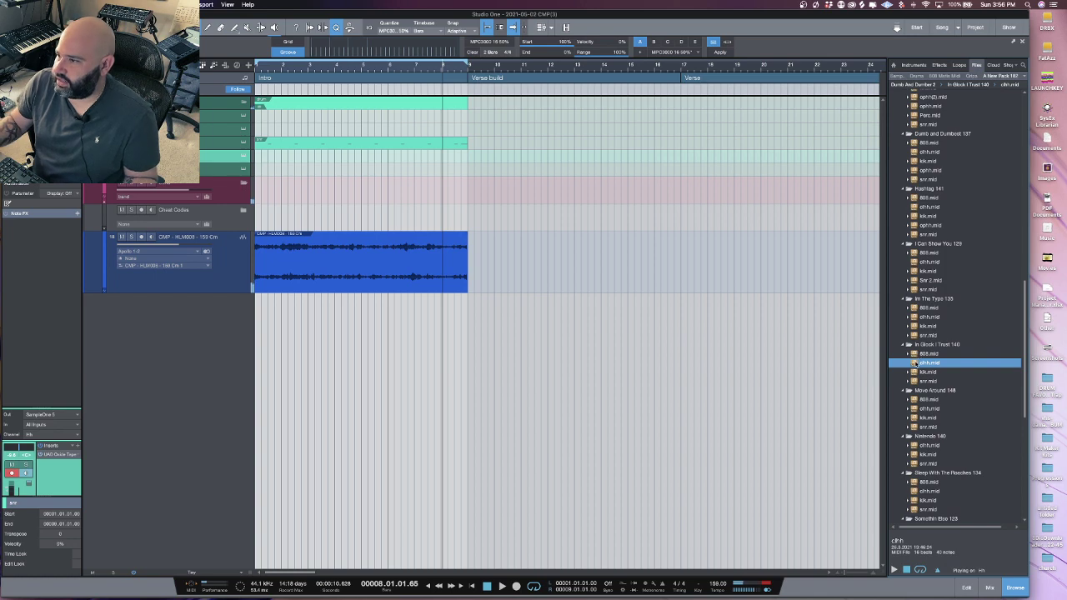
Lay chhh.mid across bars 1–8, then place the In The Type 135 kik.mid at bar 1.
drag(915, 364, 277, 165)
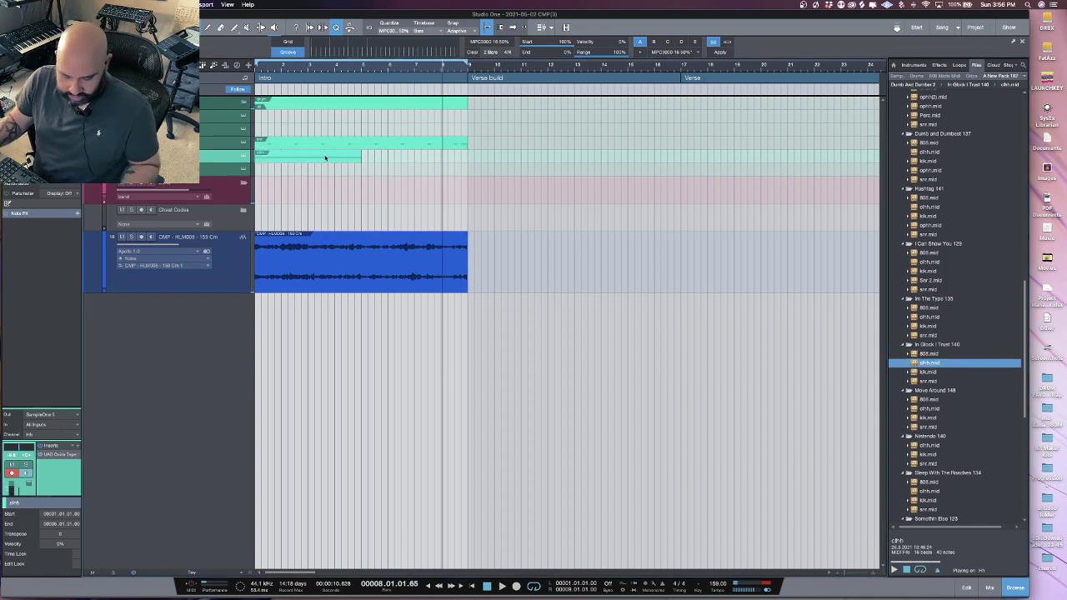
key(d)
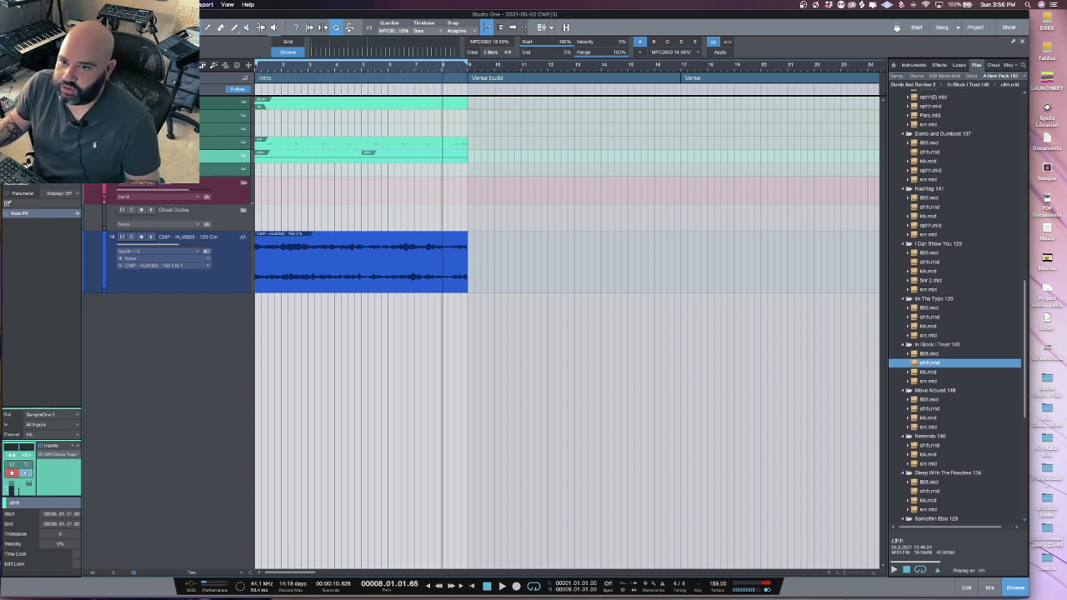
key(Up)
key(Up)
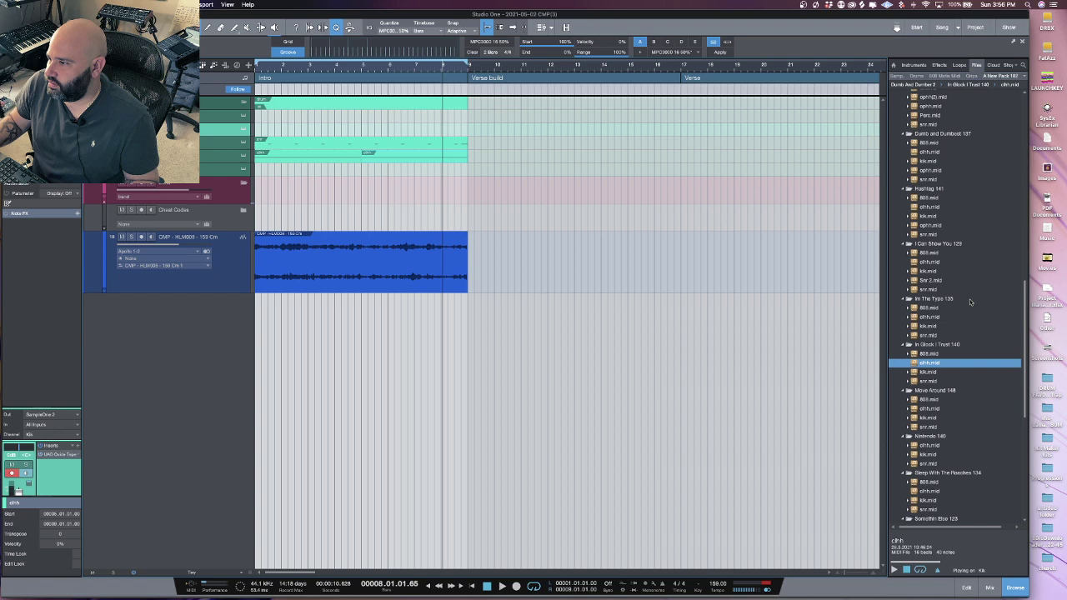
click(928, 327)
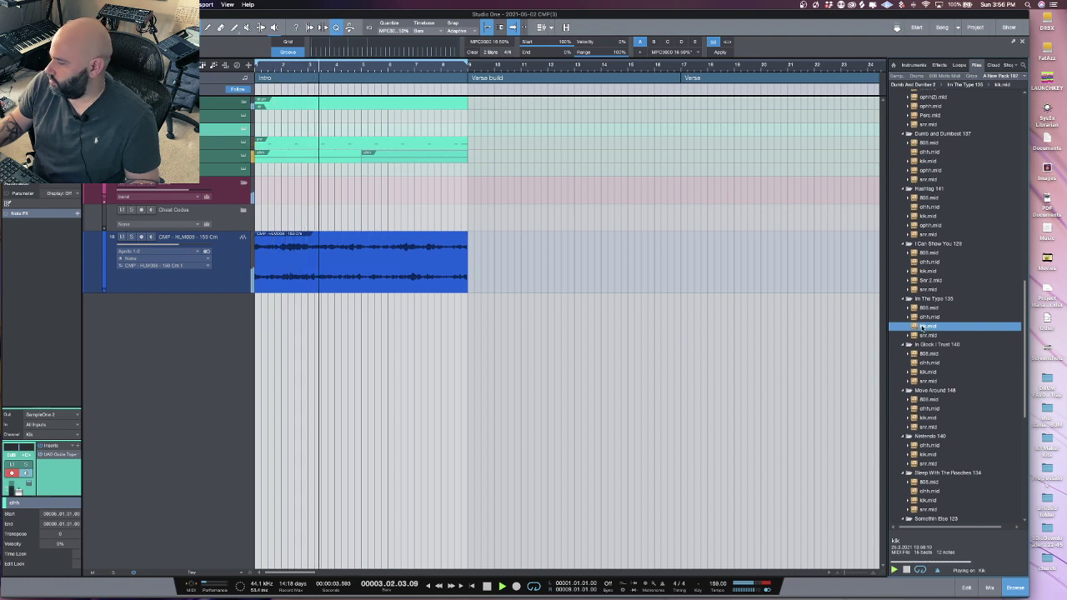
scroll(924, 328, up, 3)
drag(928, 381, 273, 132)
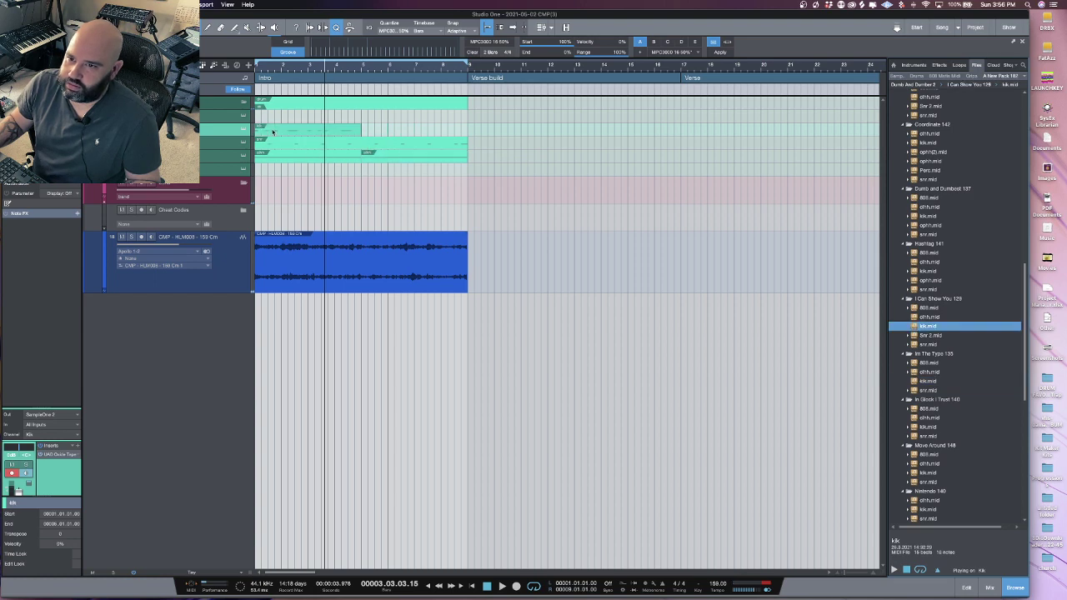
Duplicate the kik clip so it fills the eight intro bars.
right_click(273, 131)
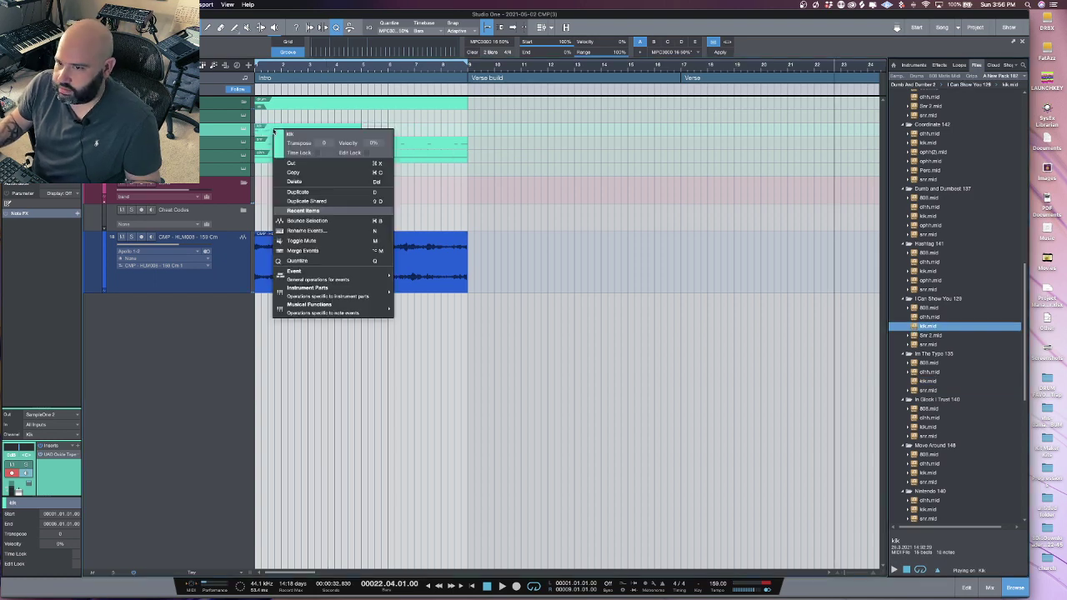
click(306, 133)
key(d)
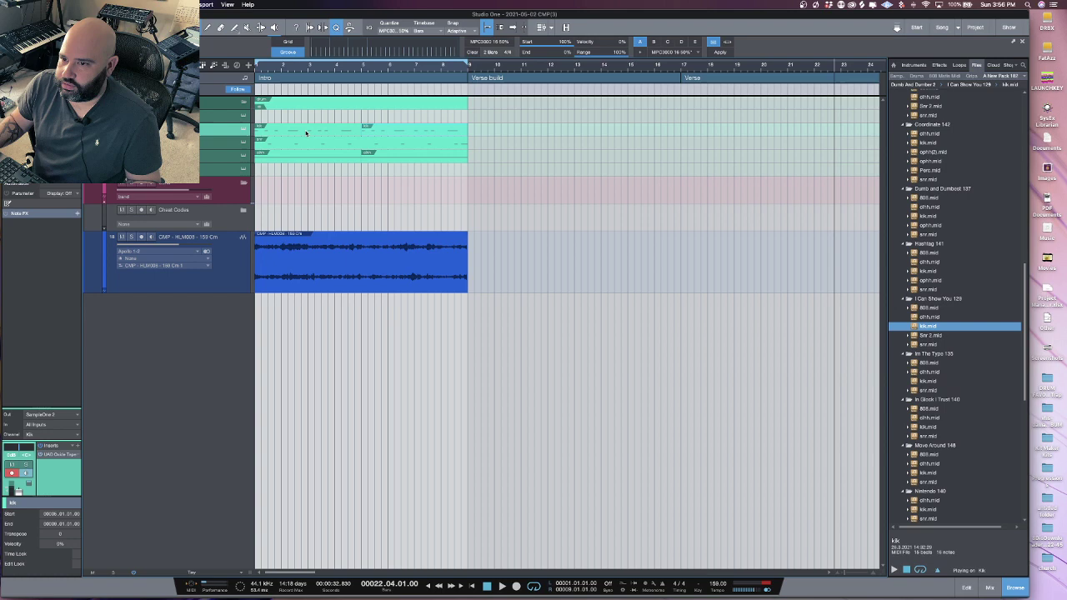
Place the I Can Show You 129 808.mid at bar 1, duplicate it, and return to start.
click(934, 308)
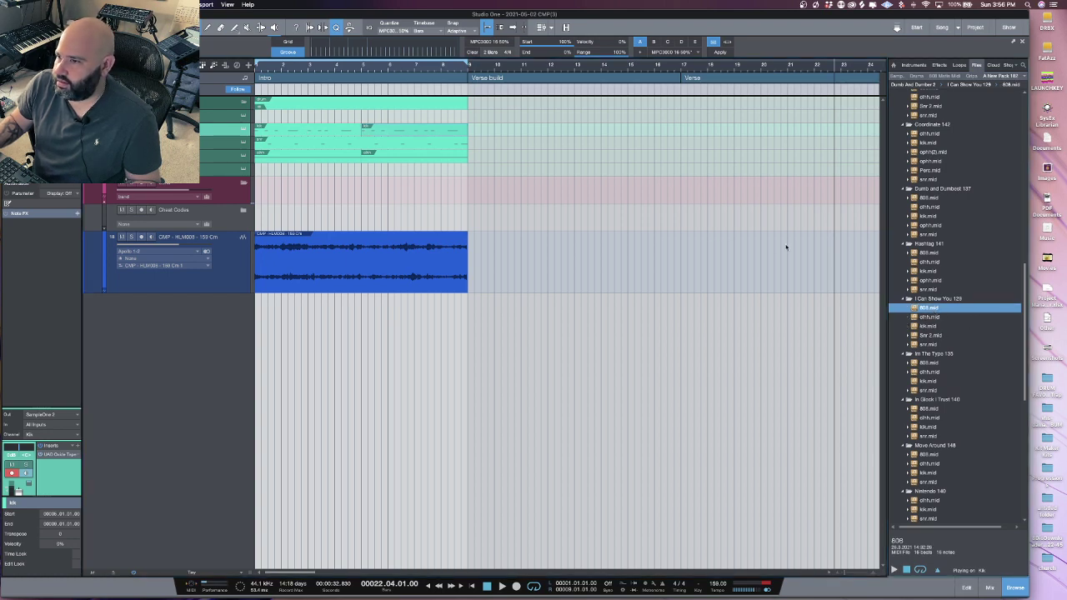
drag(785, 246, 265, 117)
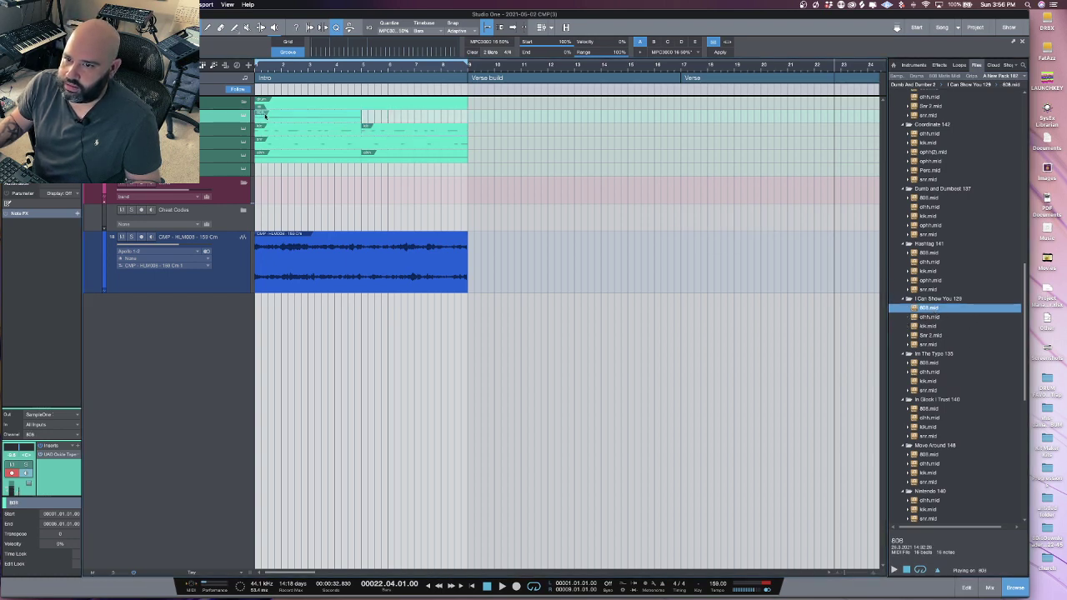
key(d)
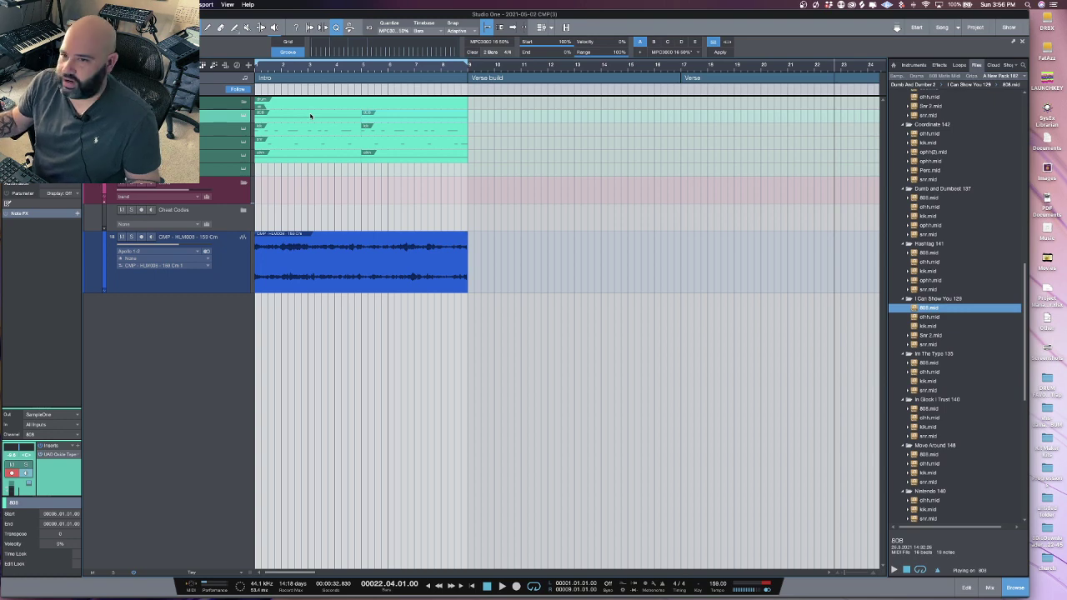
key(Home)
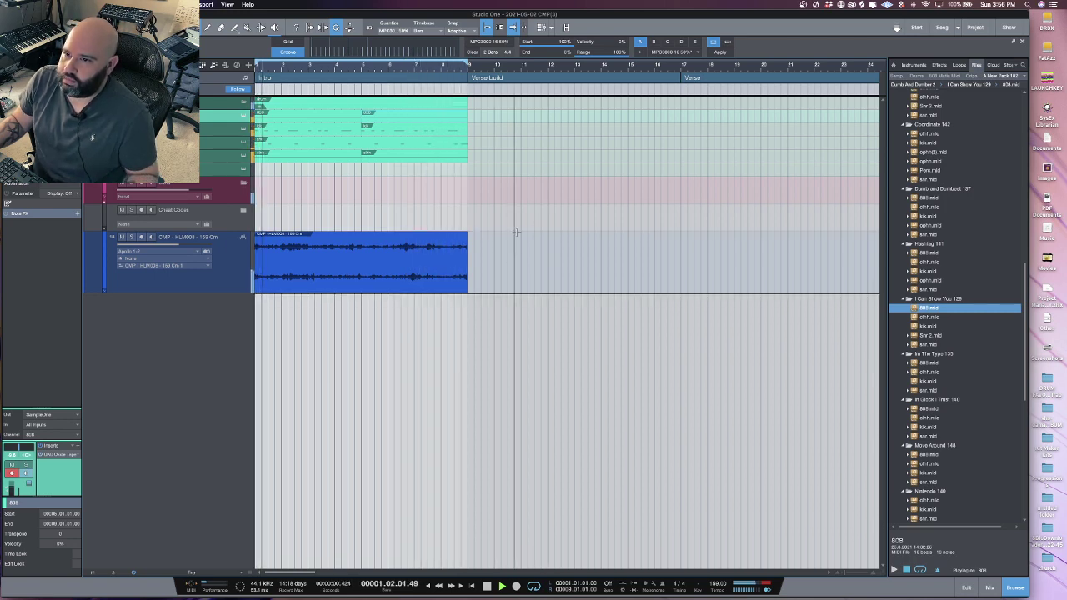
Copy all intro events into bars 9–17 and delete the copied lower drum clips.
drag(472, 314, 270, 118)
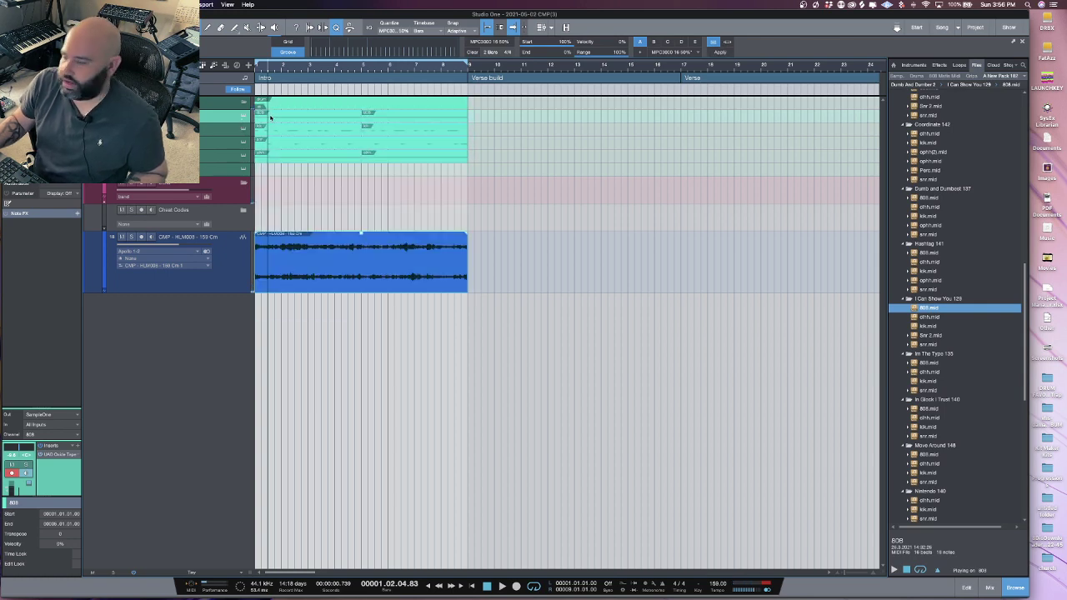
key(d)
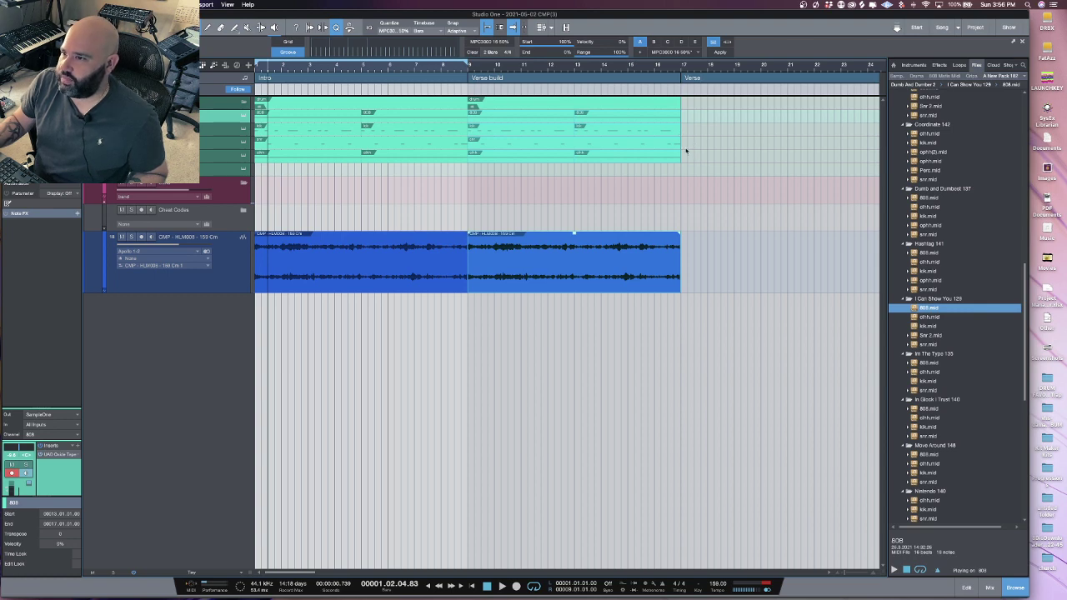
drag(686, 150, 691, 157)
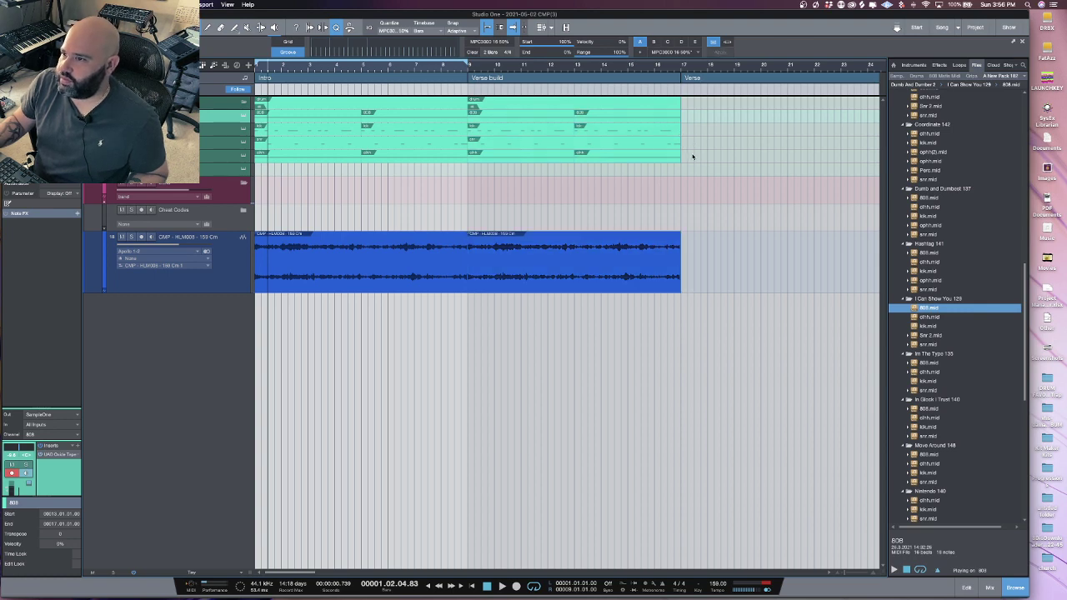
click(479, 150)
key(Delete)
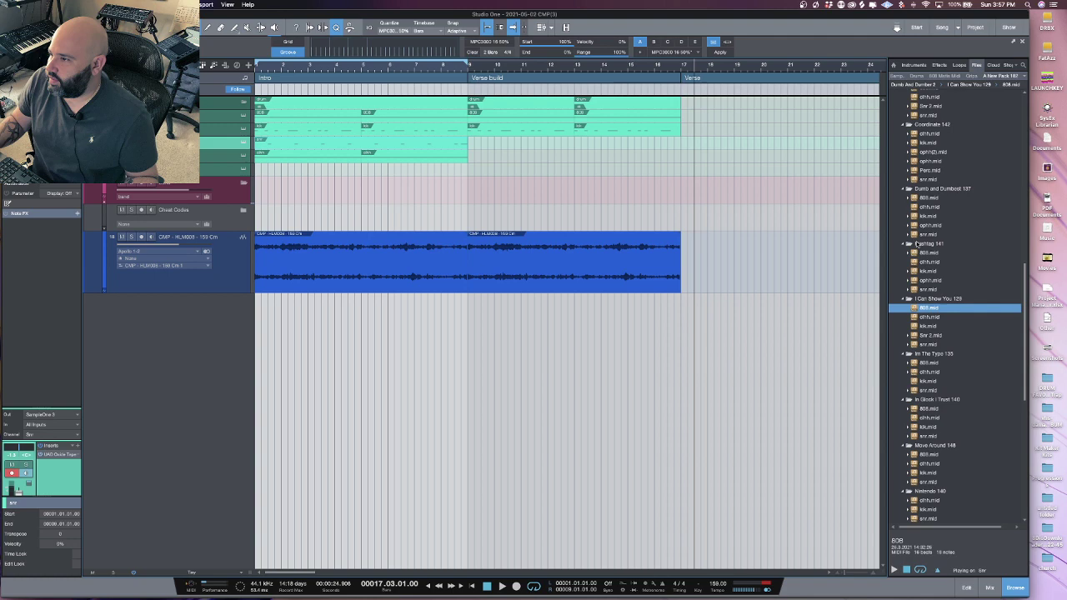
Add the Hashtag 141 ohh pattern twice from bar 9, and loop-play bars 9–17.
drag(928, 262, 477, 157)
key(d)
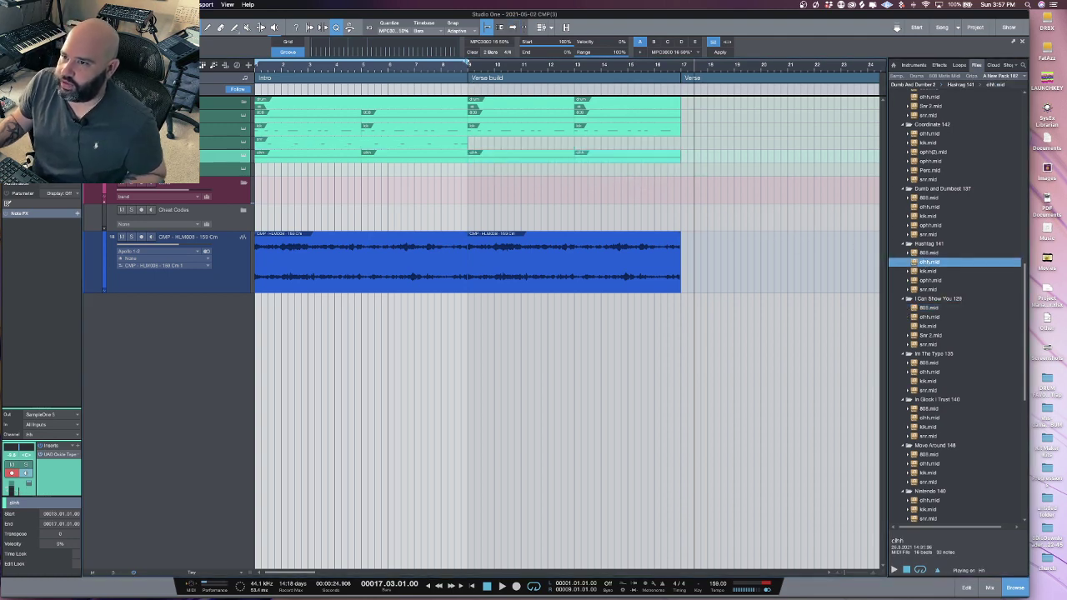
drag(467, 65, 682, 65)
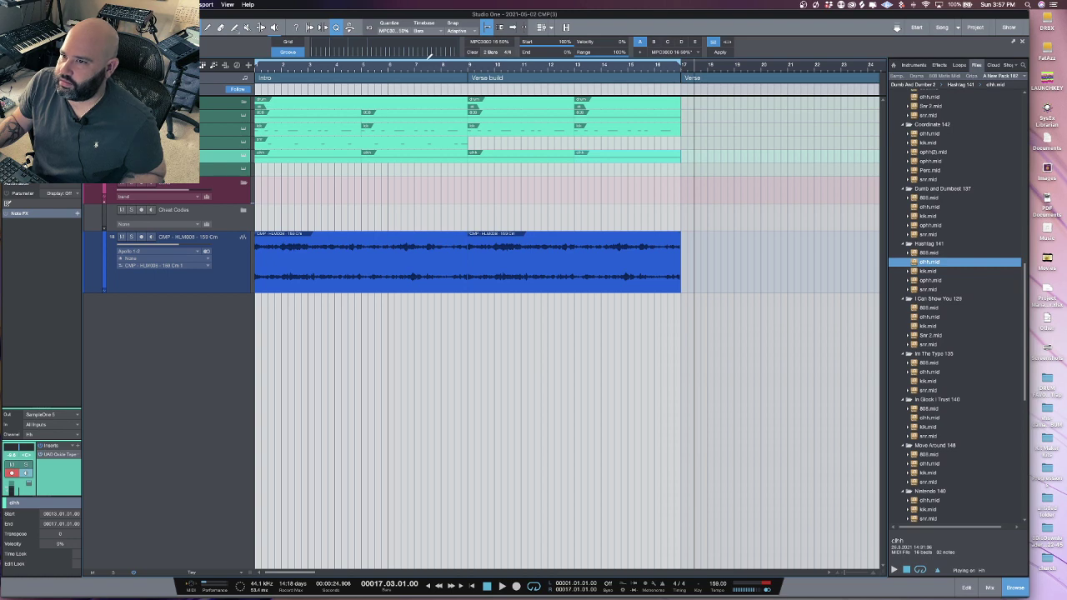
key(slash)
key(space)
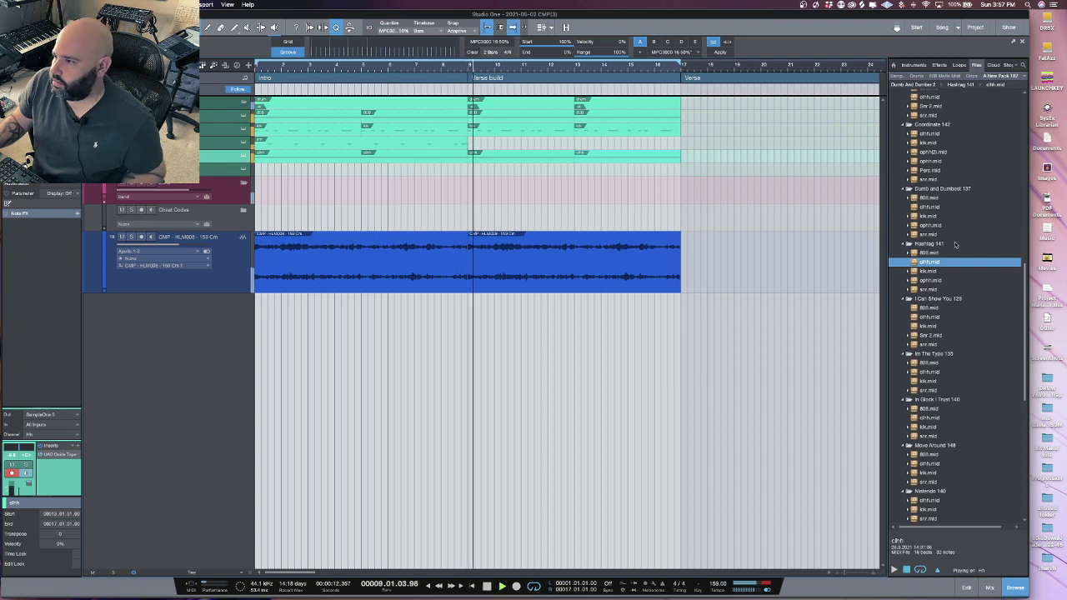
Place the Dumb and Dumbest 137 snr pattern at bar 13, shortened to three bars, and trim the hi-hat before the Verse.
key(Up)
key(Up)
key(Up)
drag(767, 194, 621, 151)
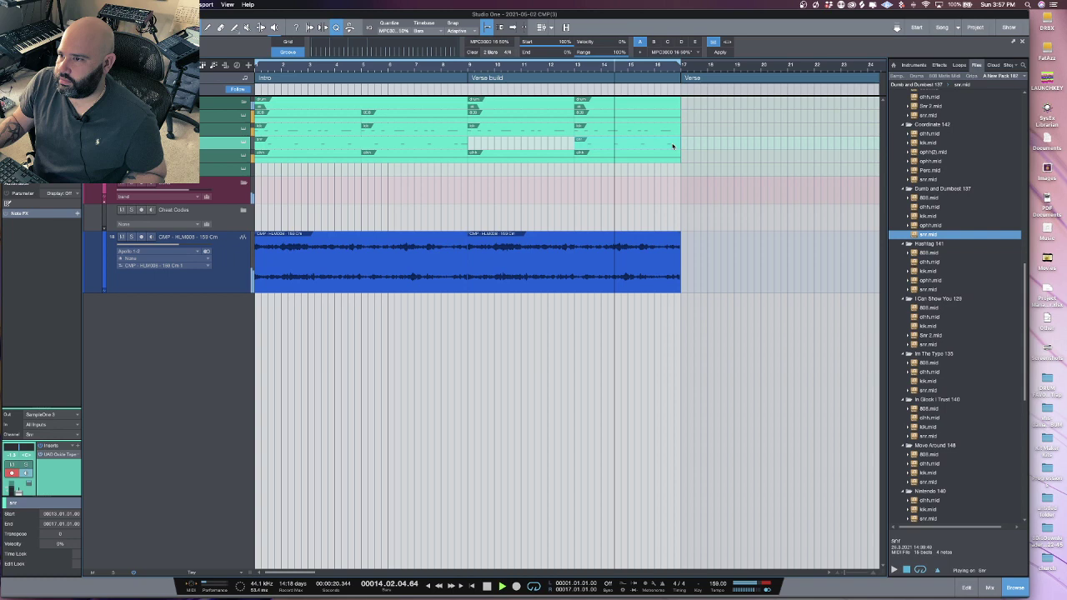
drag(680, 143, 655, 144)
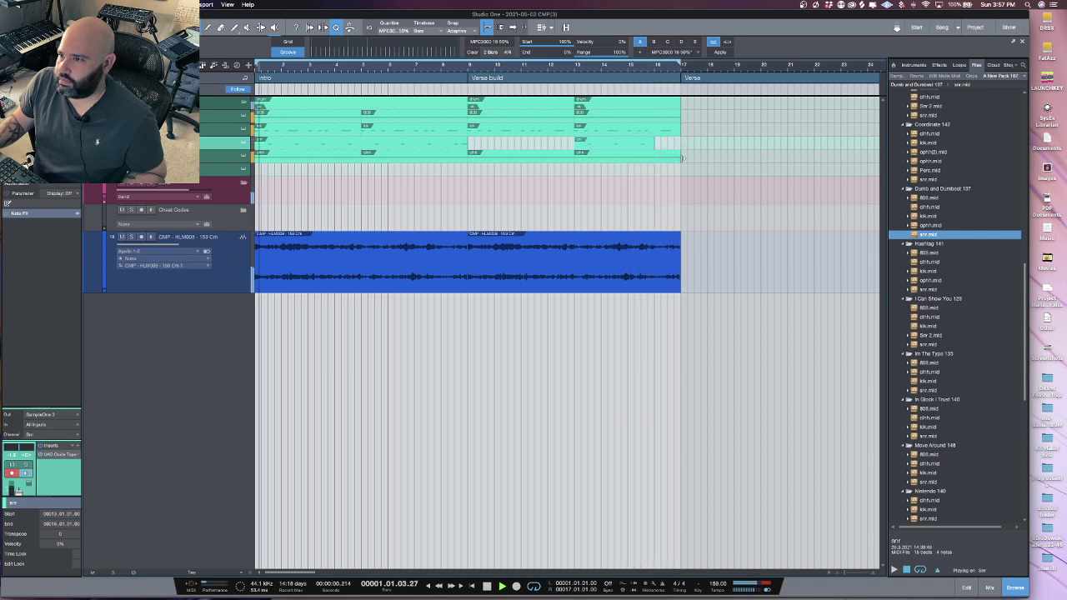
click(671, 158)
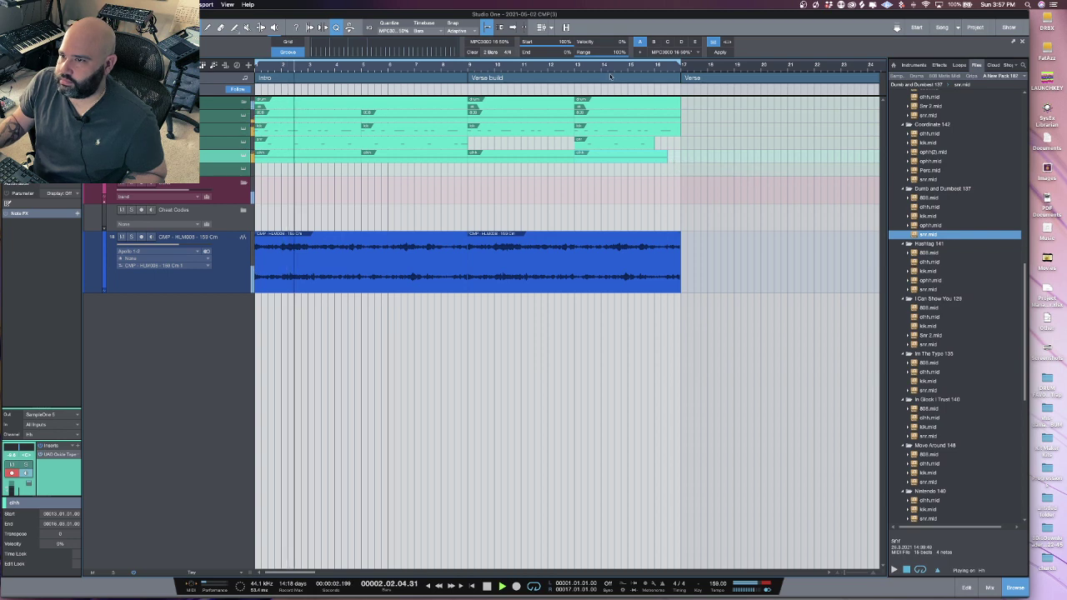
key(f)
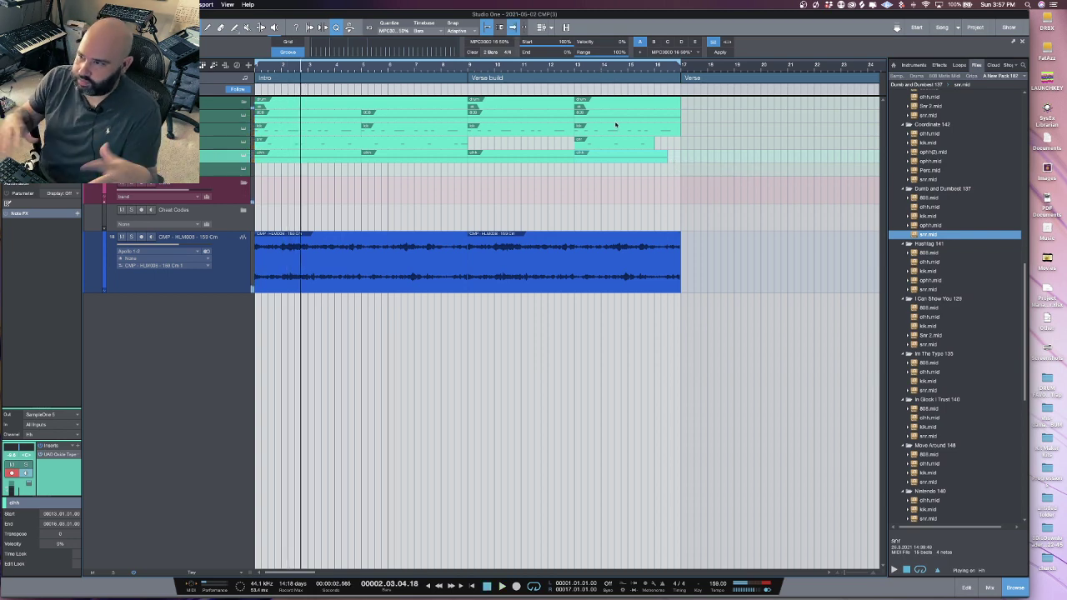